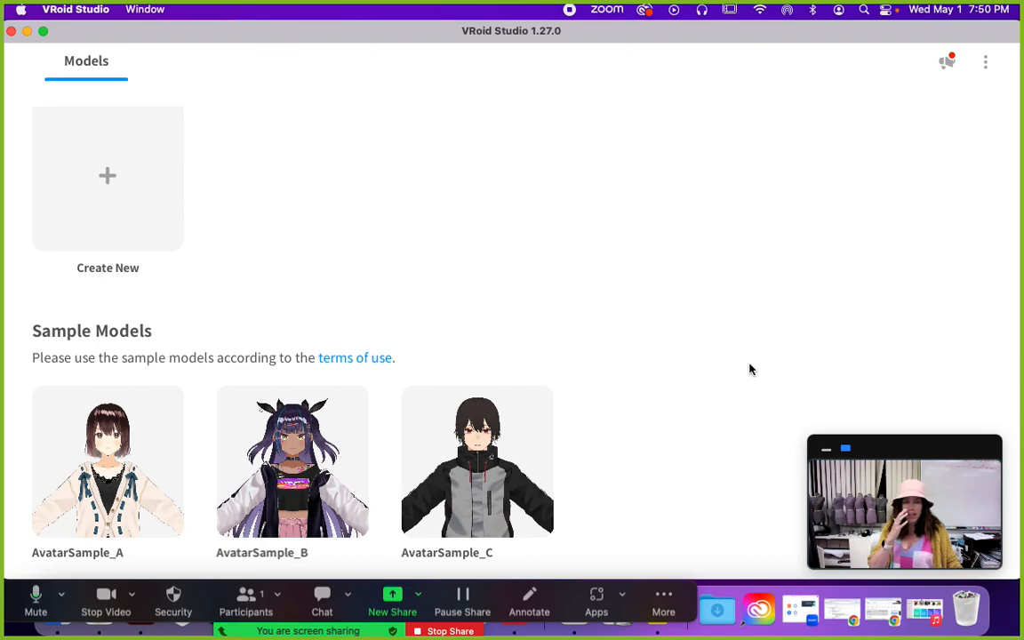
Open the sample model AvatarSample_C for editing
scroll(638, 469, up, 2)
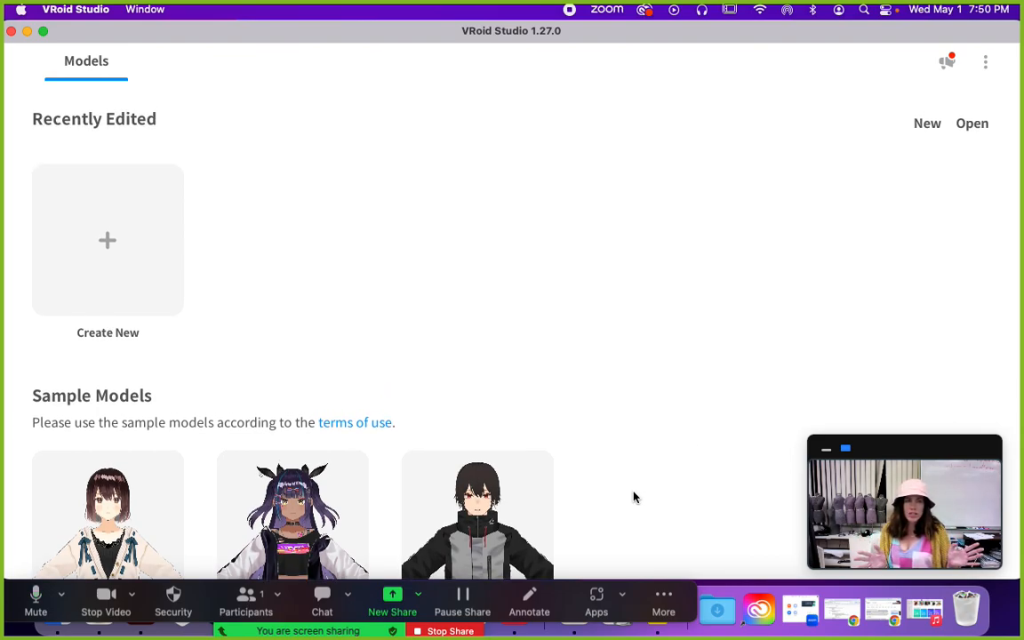
scroll(534, 439, down, 2)
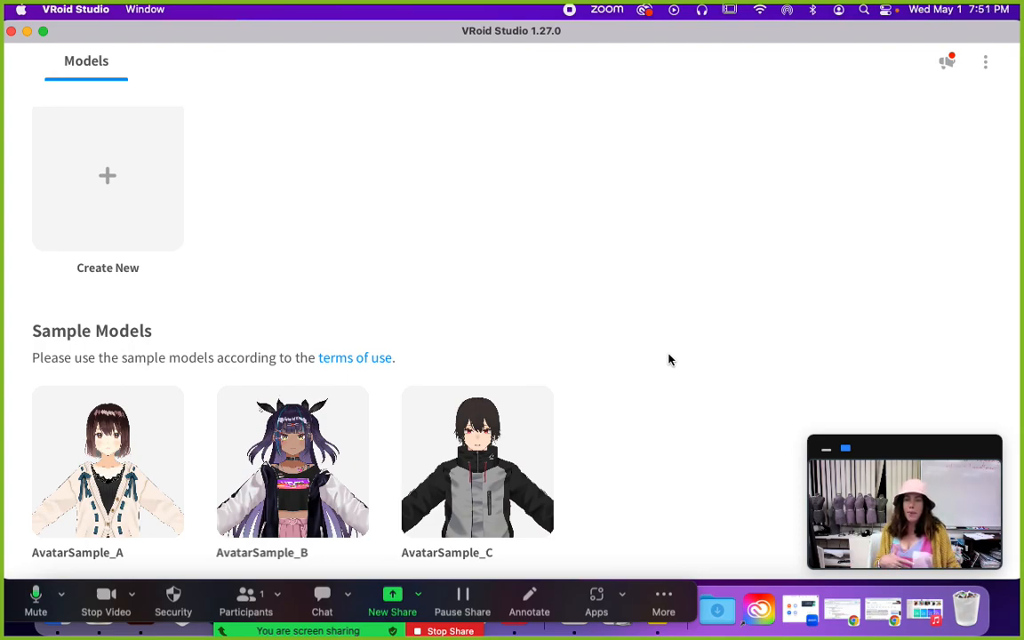
scroll(509, 480, up, 2)
scroll(219, 449, down, 2)
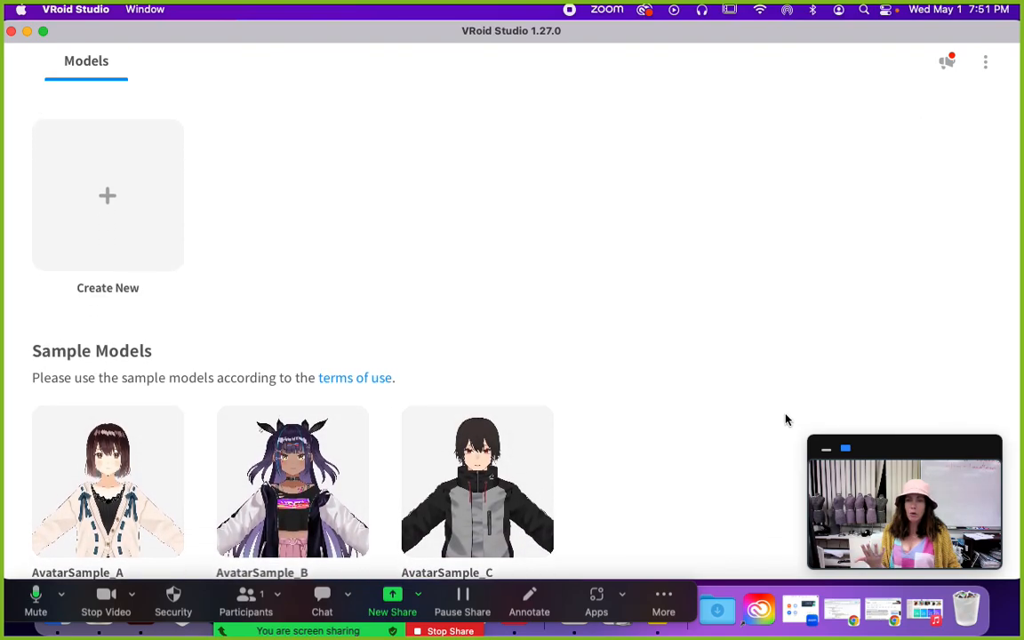
scroll(139, 492, up, 2)
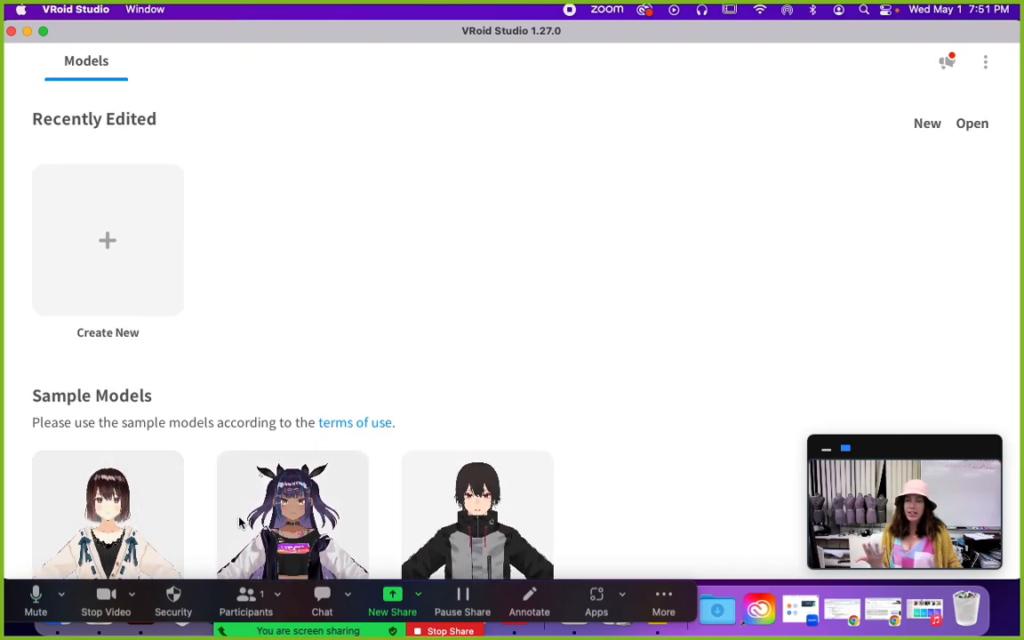
scroll(643, 505, down, 2)
scroll(642, 505, up, 2)
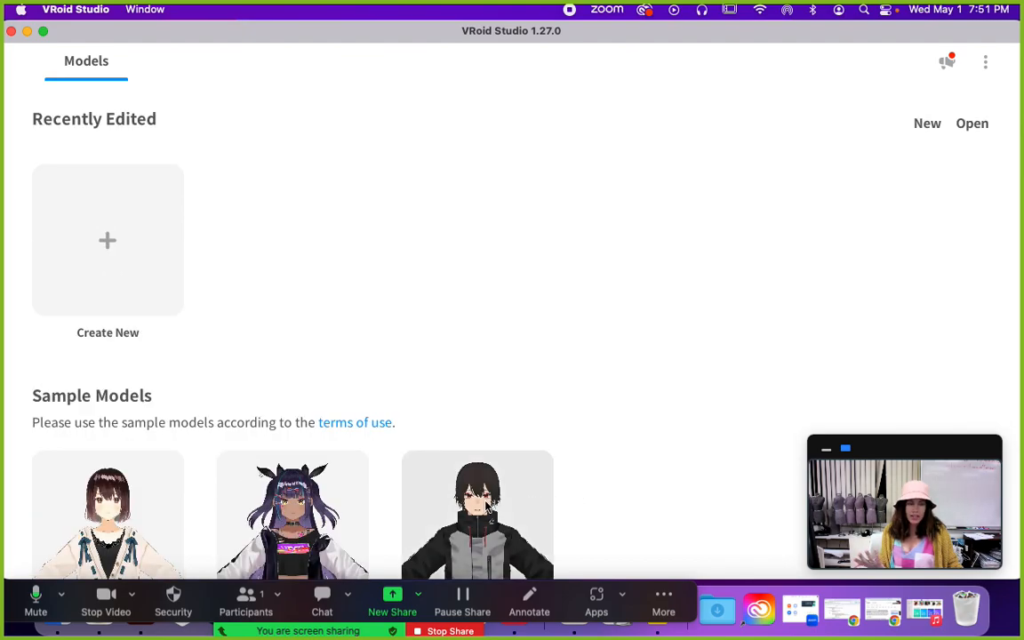
scroll(646, 429, down, 1)
scroll(646, 429, down, 2)
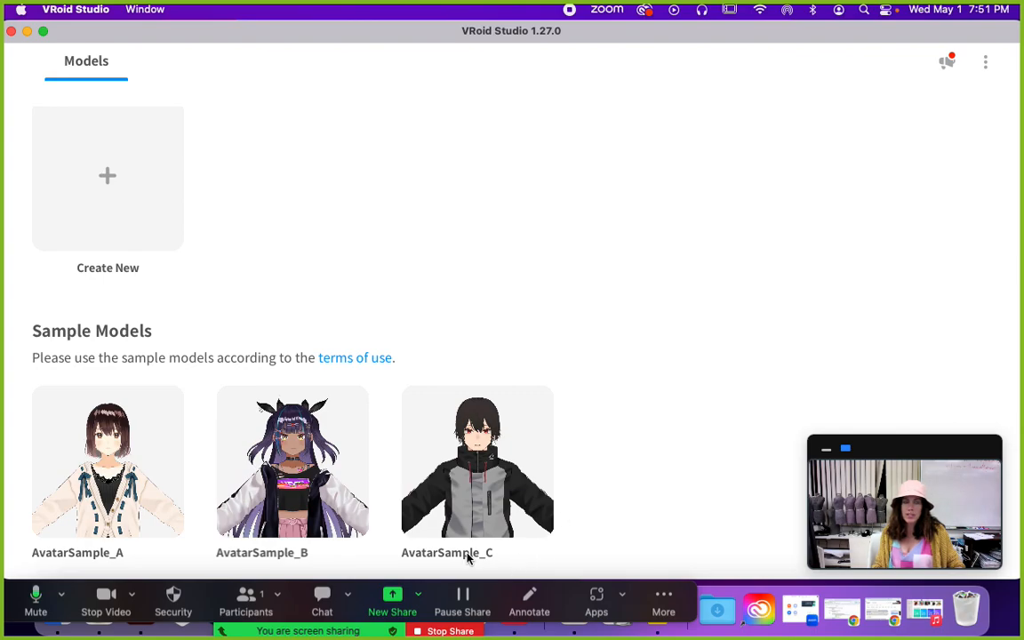
click(477, 484)
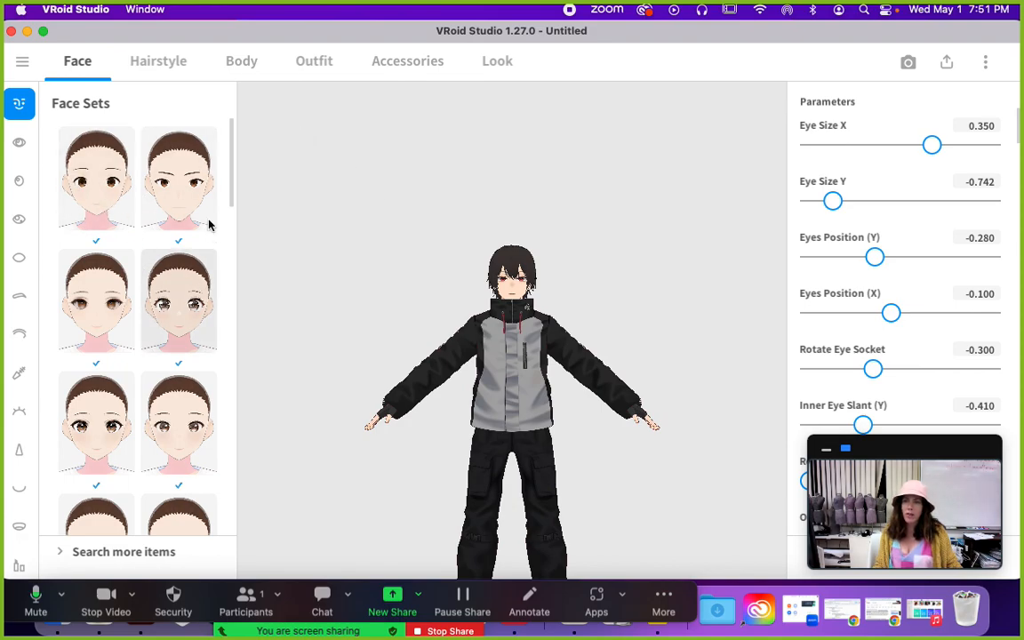
Look through the Eyes Sets and Eyeliner options for the face, ending on Face Sets
click(18, 147)
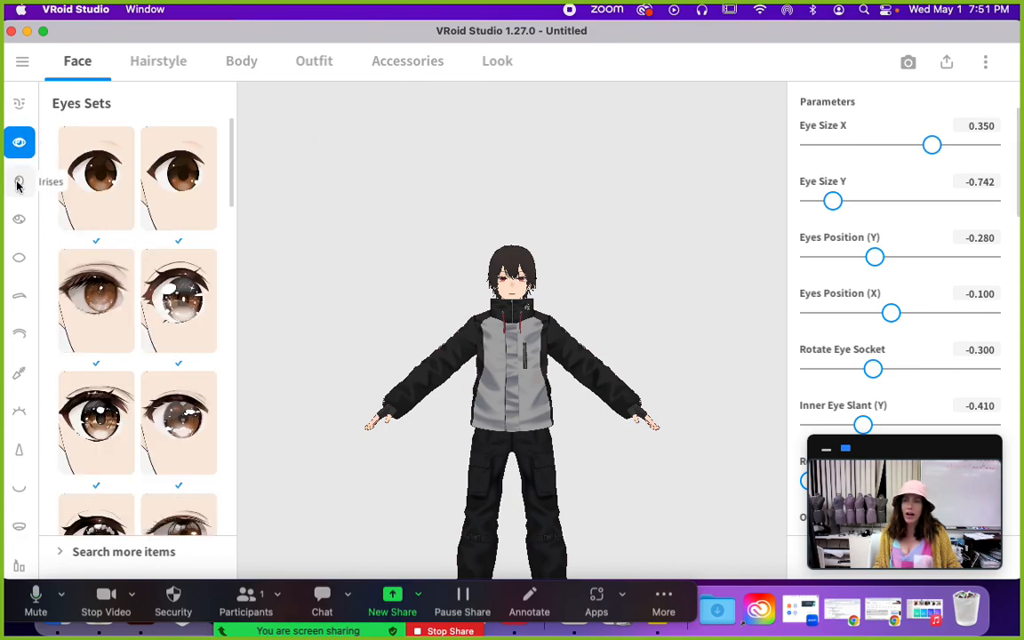
click(27, 363)
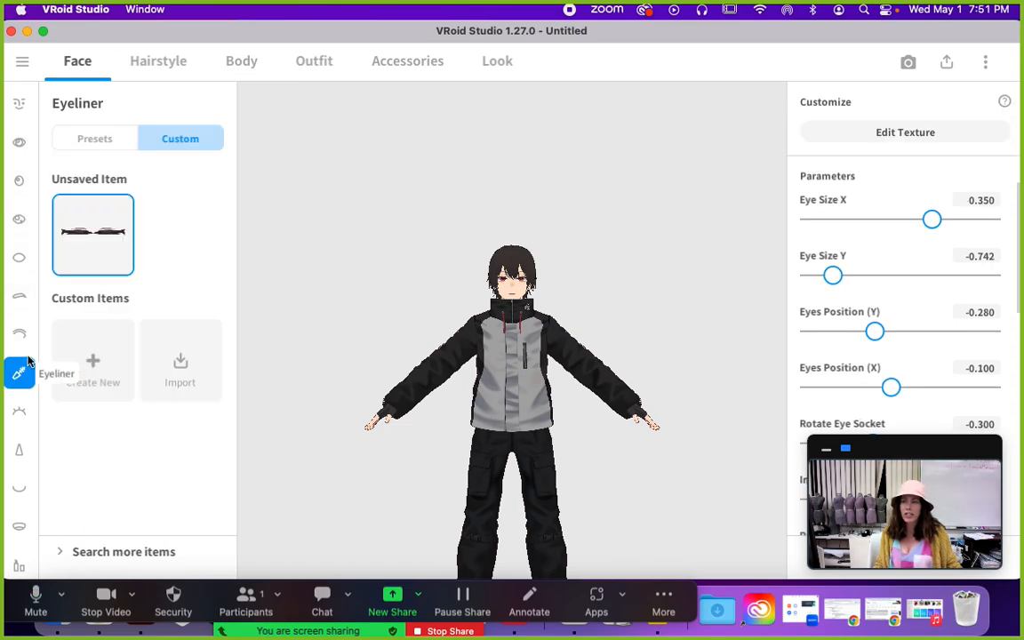
click(19, 103)
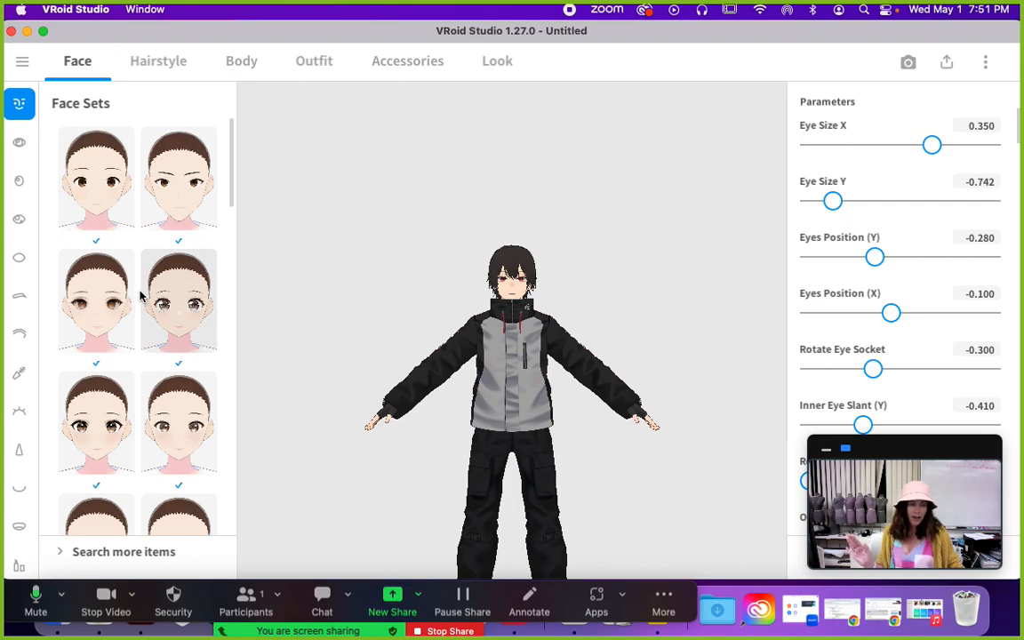
Apply the short cropped hairstyle set to the avatar and set its main color to golden #CEA91F
click(175, 67)
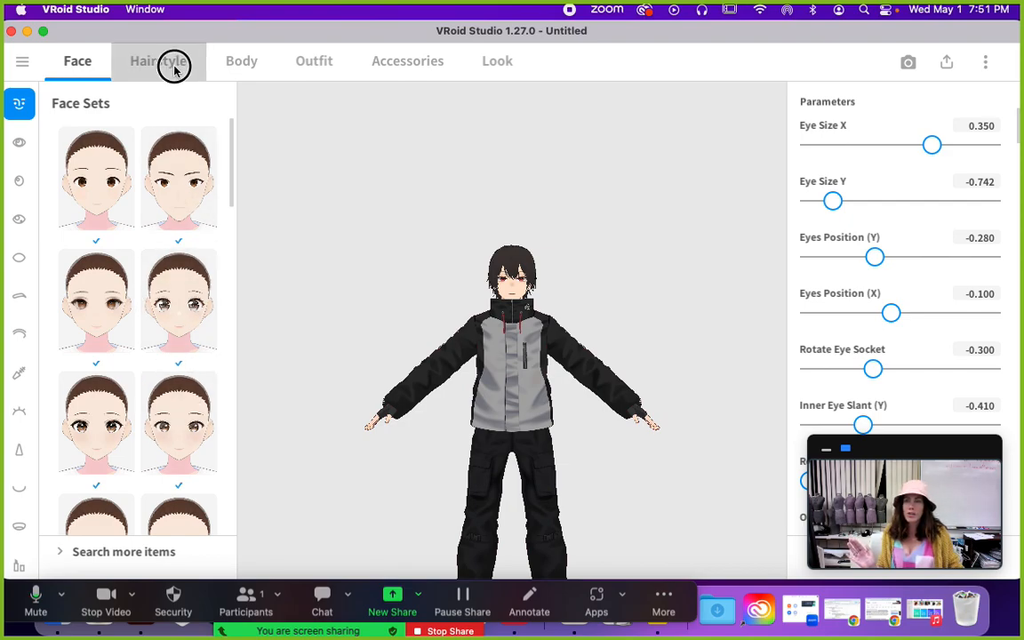
click(171, 164)
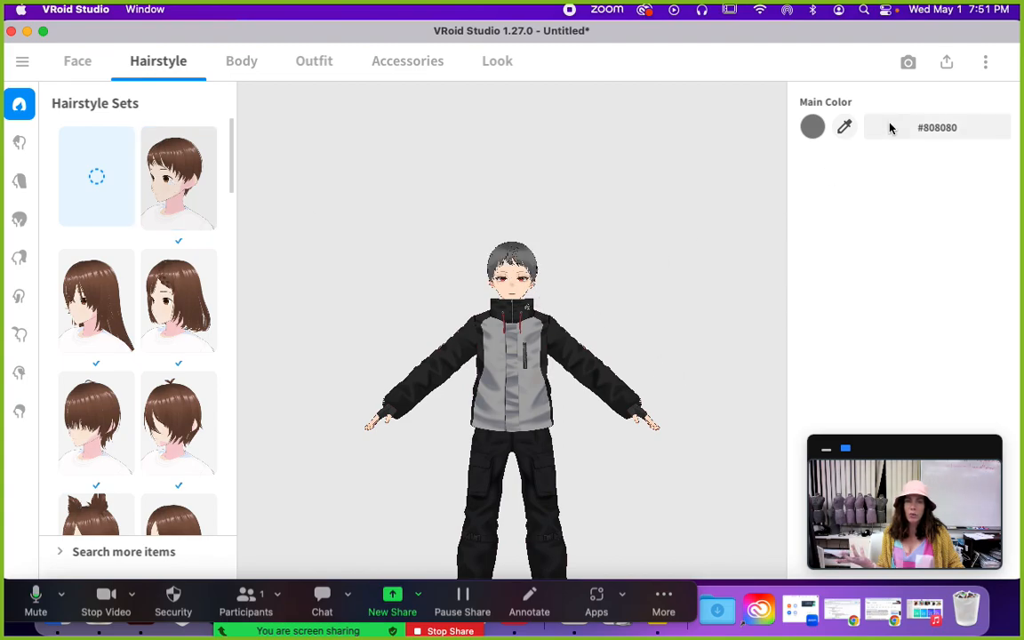
click(812, 129)
click(784, 183)
click(791, 150)
drag(792, 149, 809, 165)
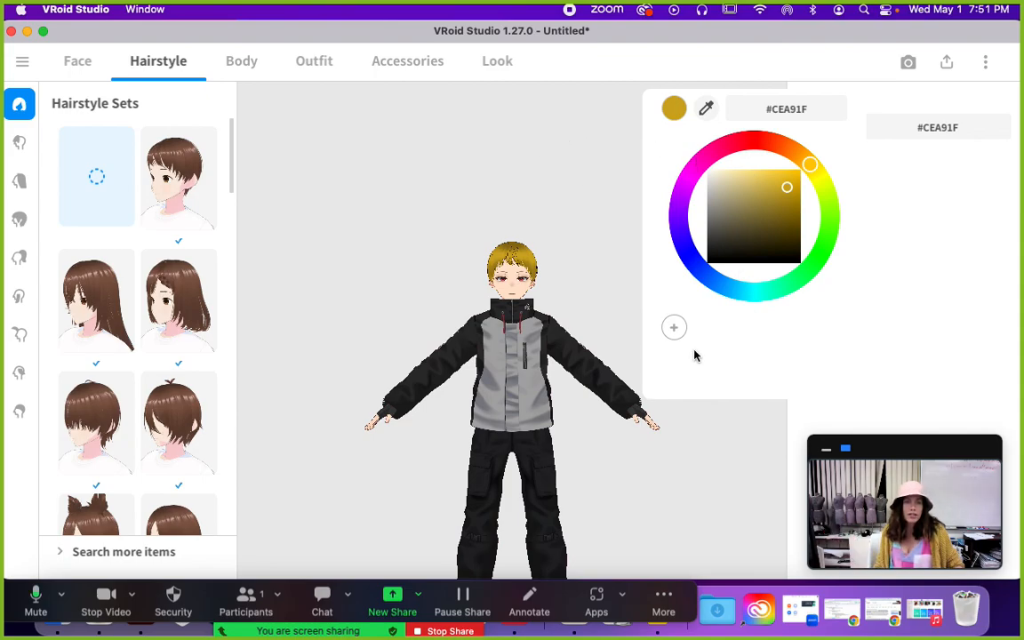
click(510, 185)
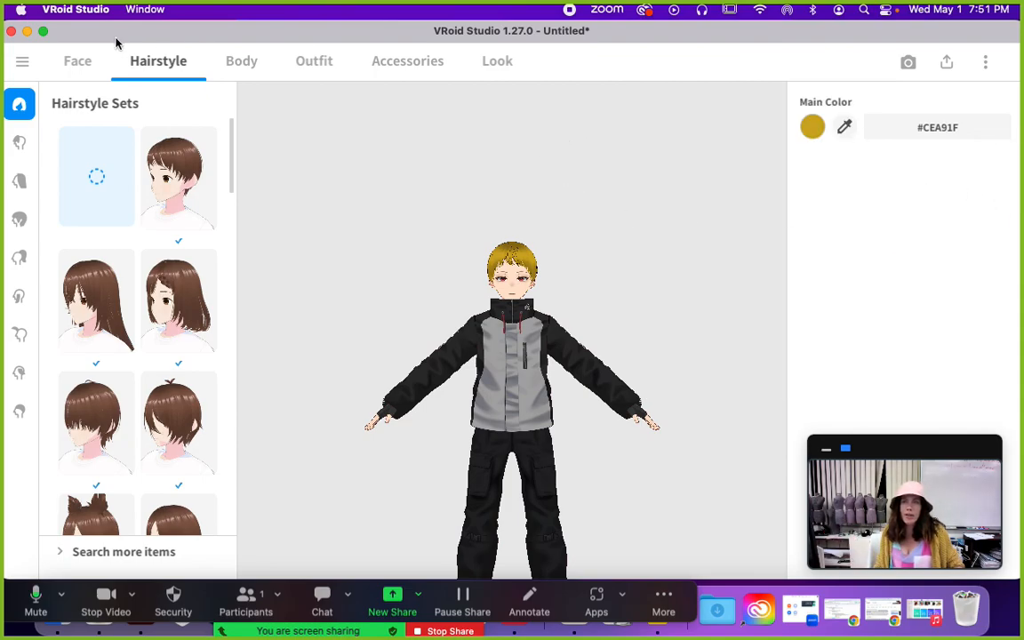
Remove the avatar's jacket by choosing the empty preset for the outfit's tops
click(247, 70)
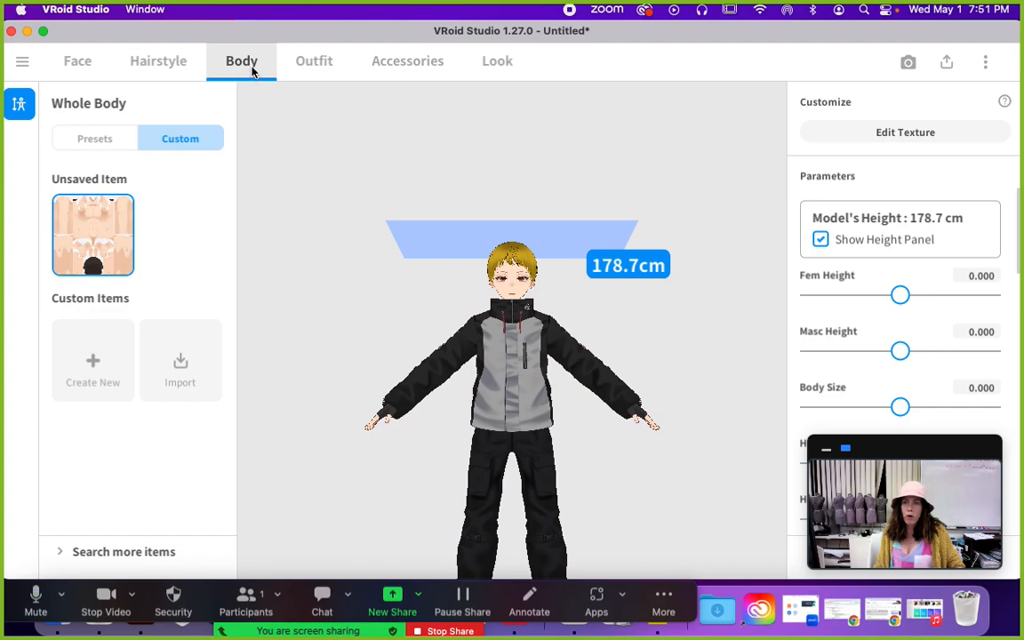
click(311, 66)
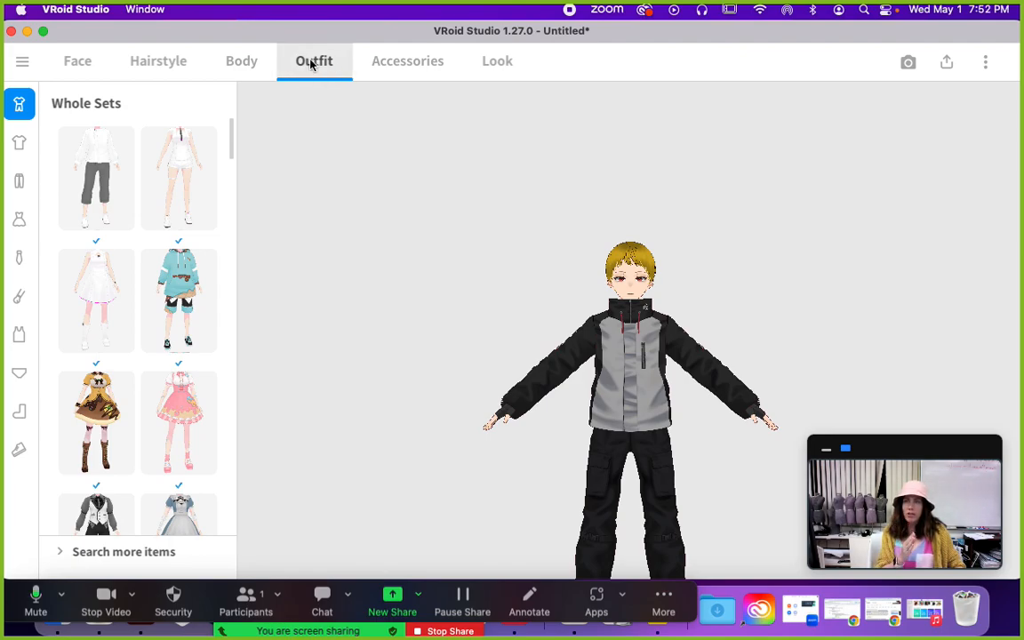
click(18, 143)
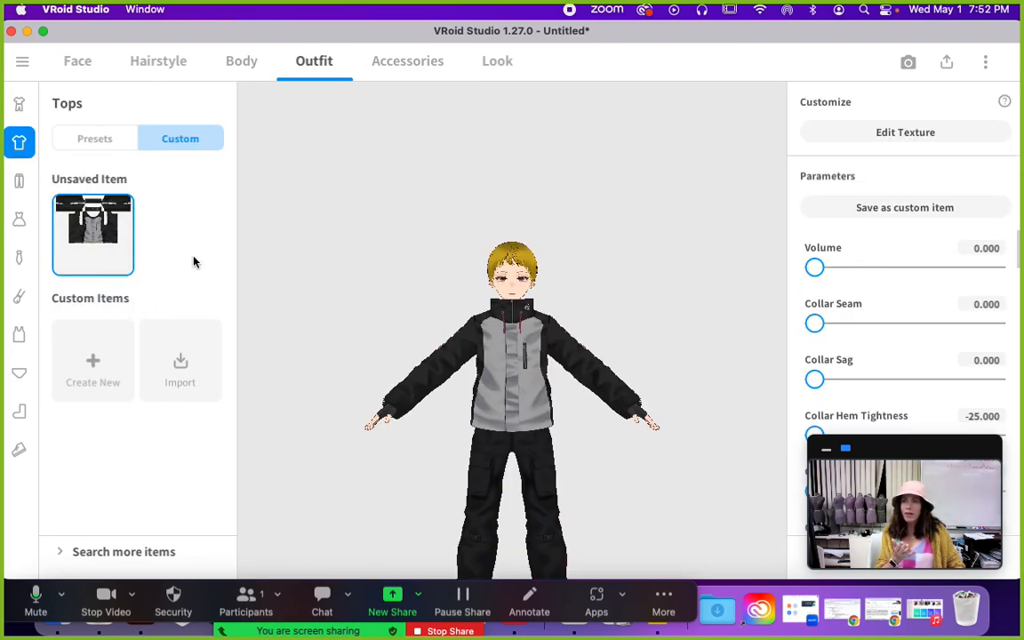
click(100, 140)
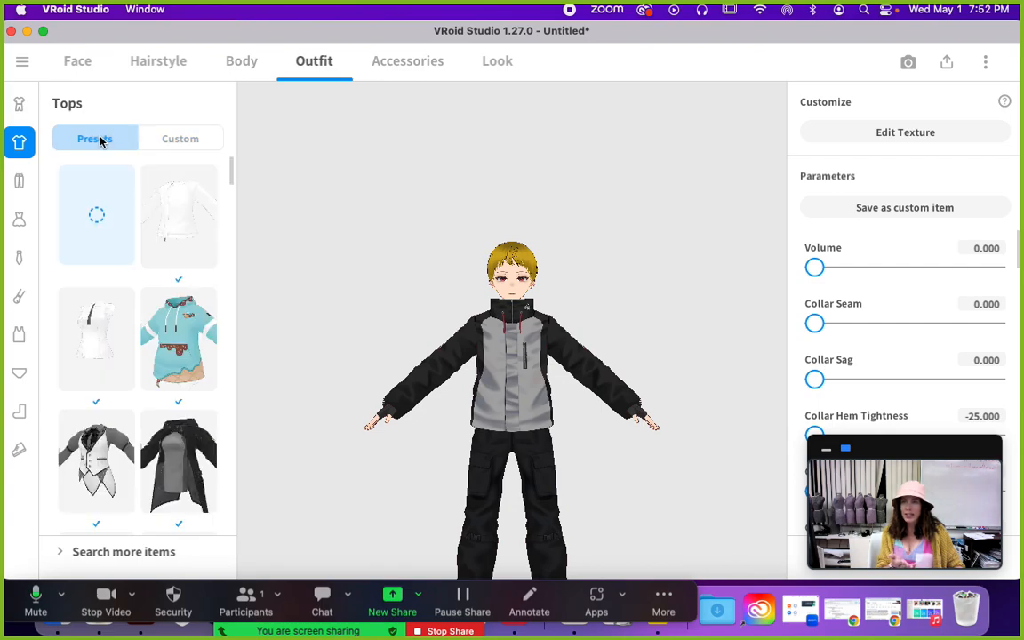
click(100, 252)
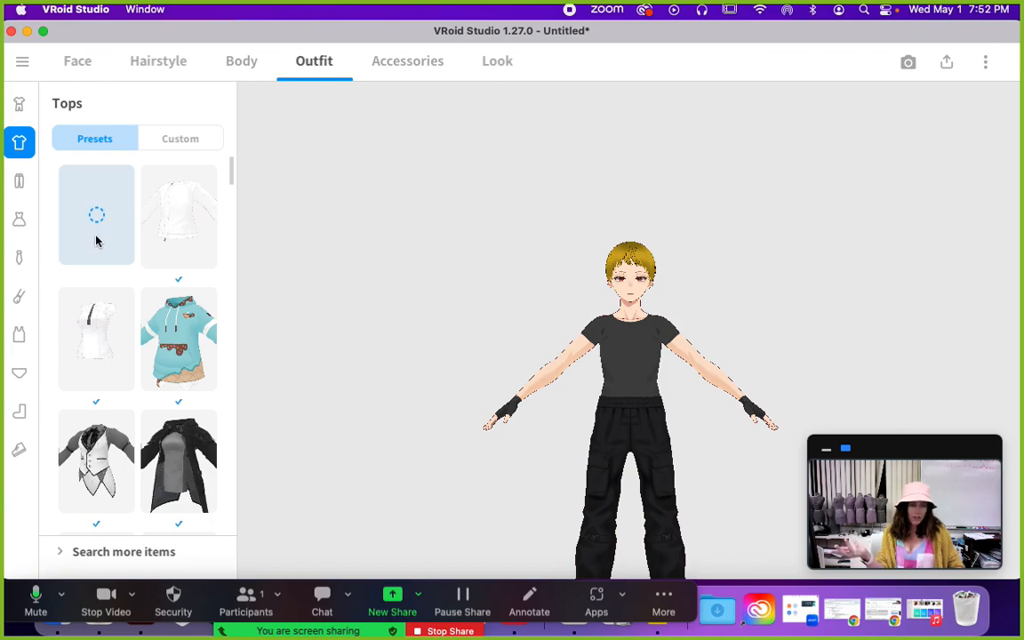
Remove the avatar's cargo pants by choosing the empty preset for the outfit's bottoms
click(19, 181)
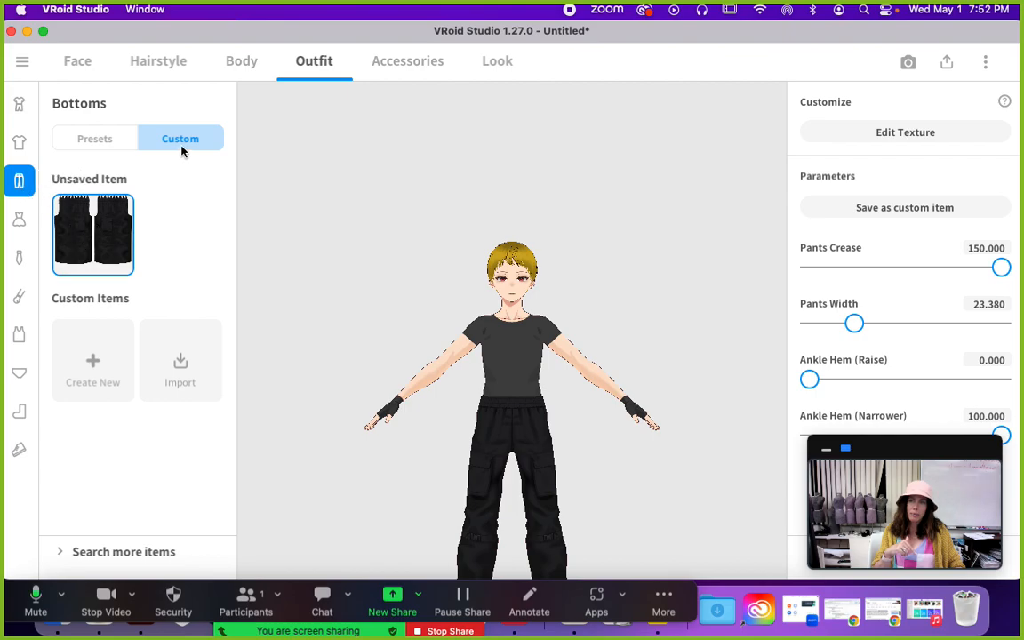
click(94, 139)
click(99, 231)
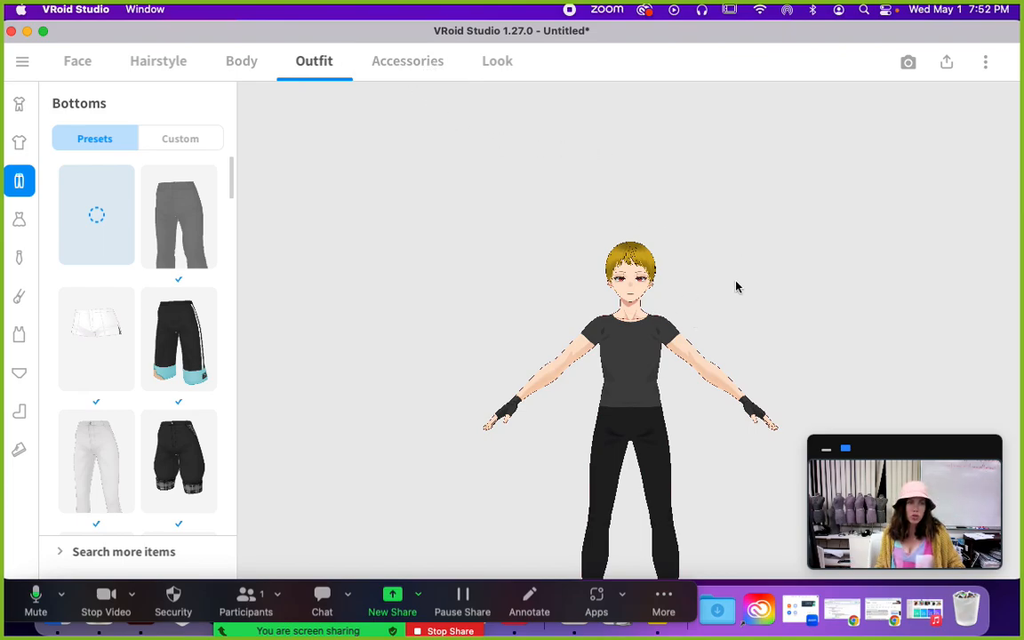
View the avatar's Look settings and start exporting the model as VRM
click(495, 62)
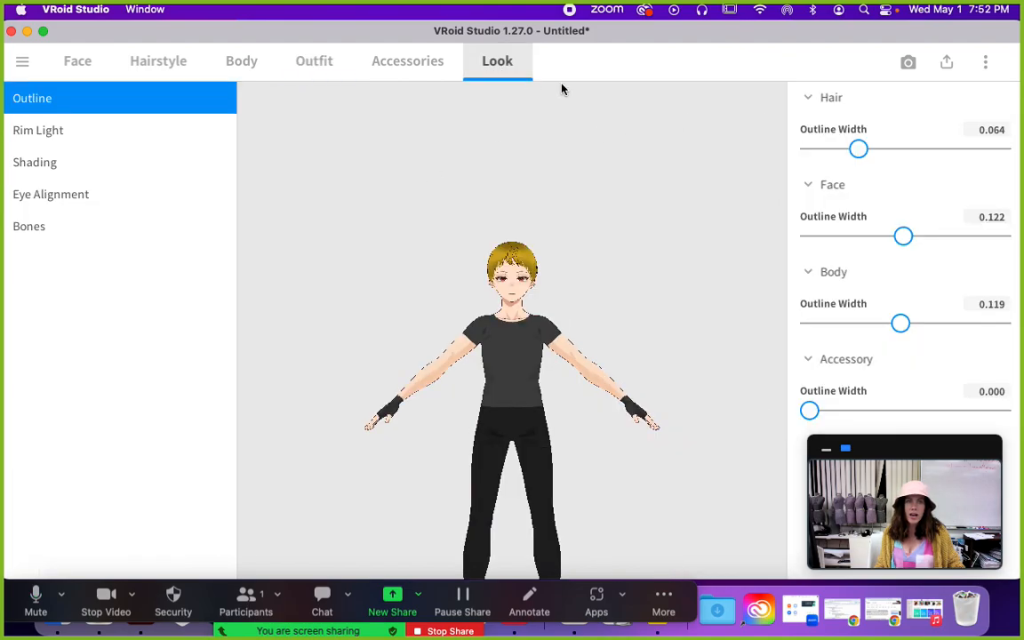
click(947, 63)
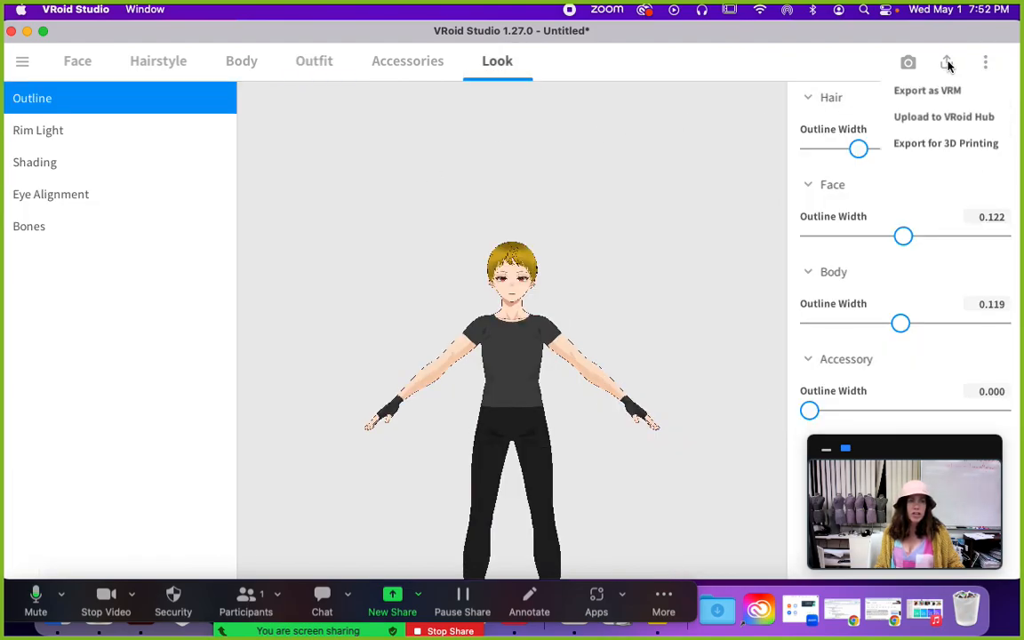
click(933, 91)
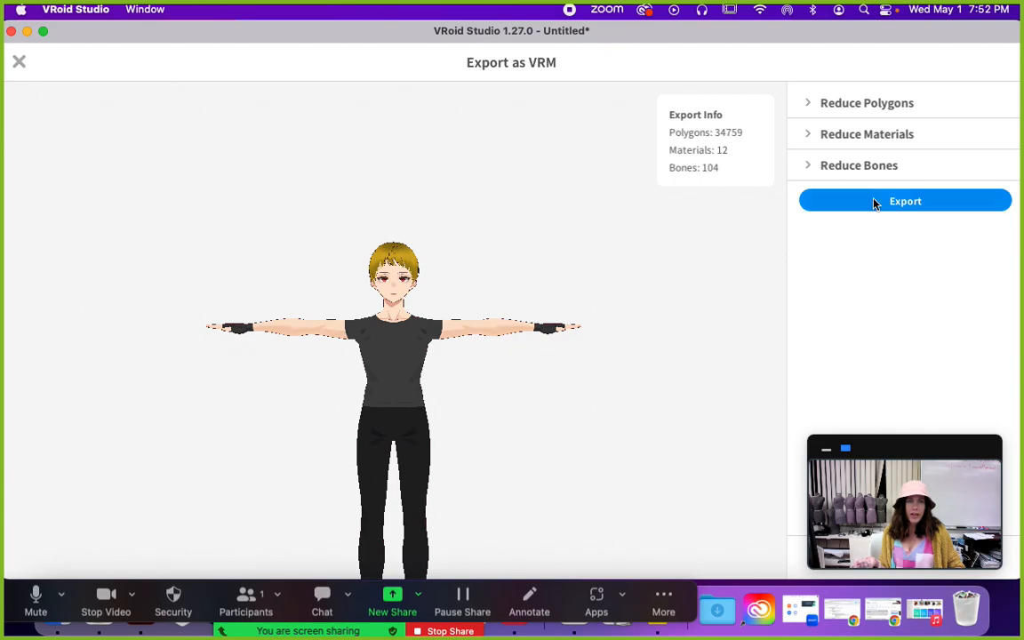
Expand the Reduce Polygons, Reduce Materials and Reduce Bones options and proceed to the VRM settings
click(806, 104)
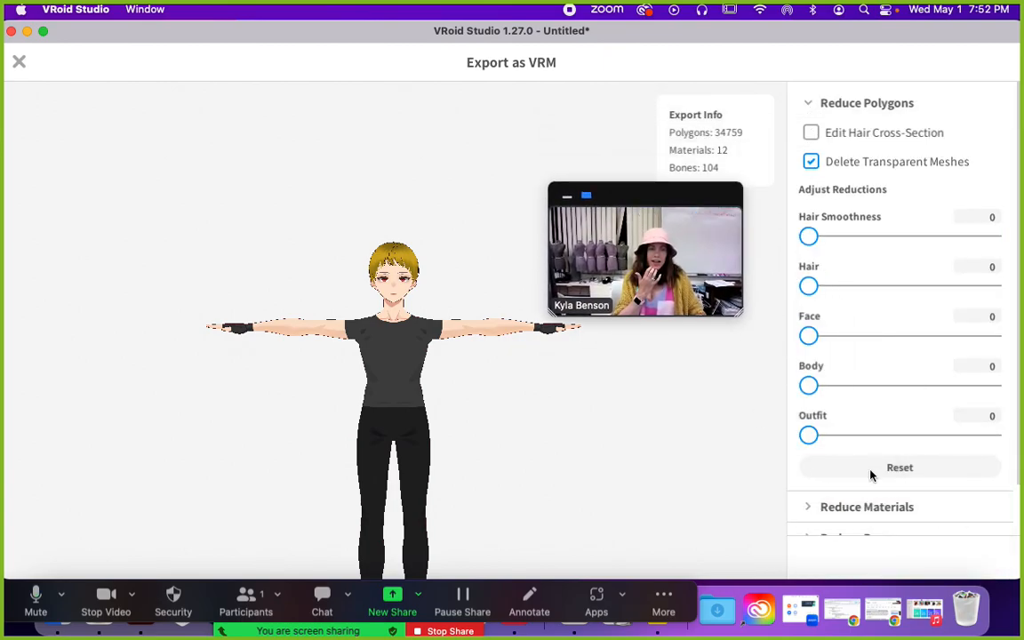
click(806, 506)
scroll(897, 443, down, 3)
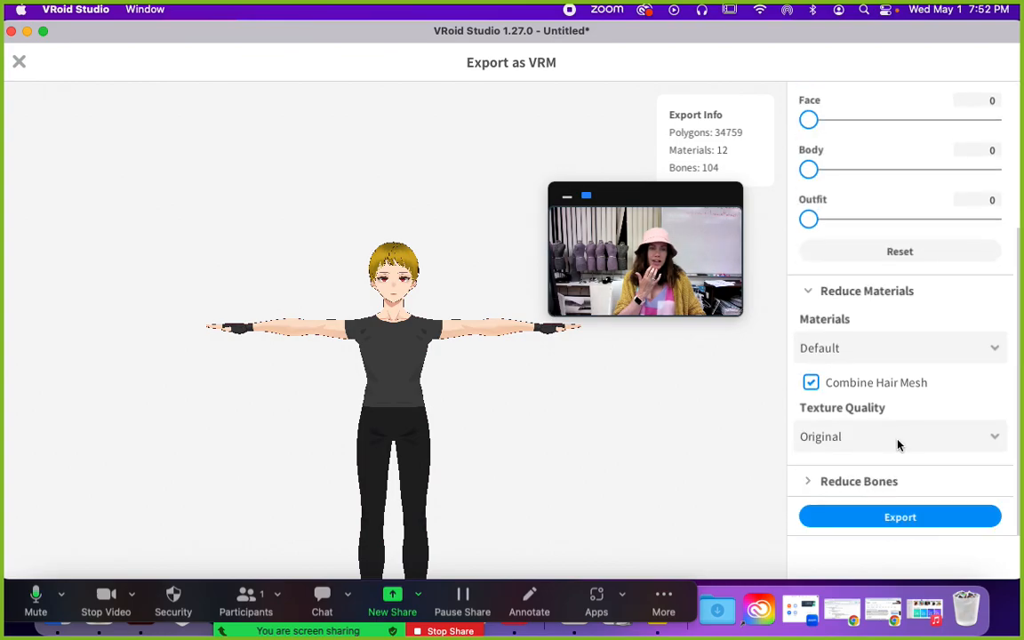
click(808, 481)
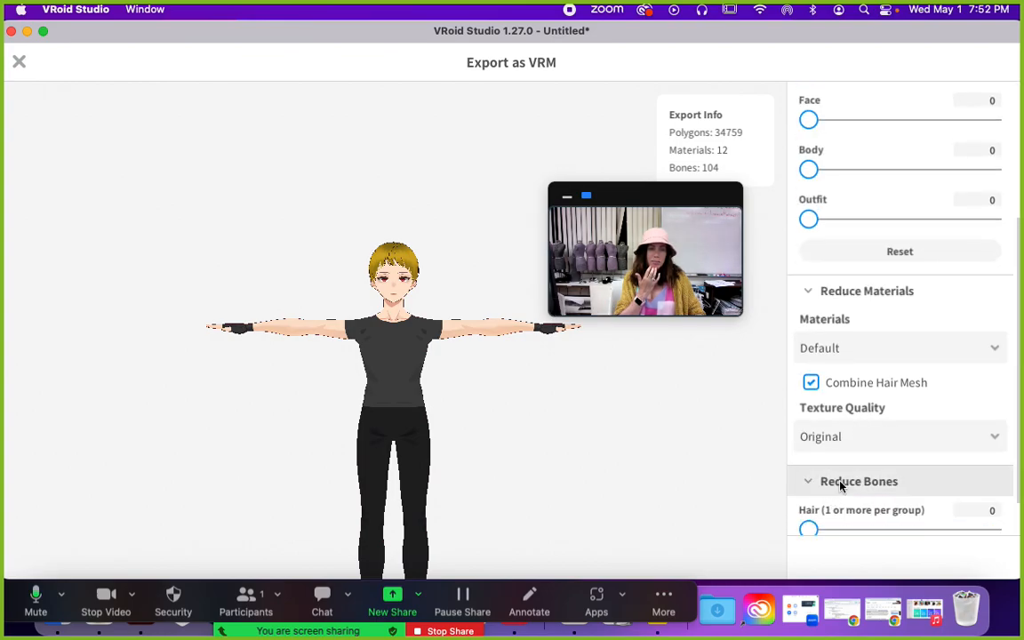
scroll(841, 485, down, 2)
click(886, 519)
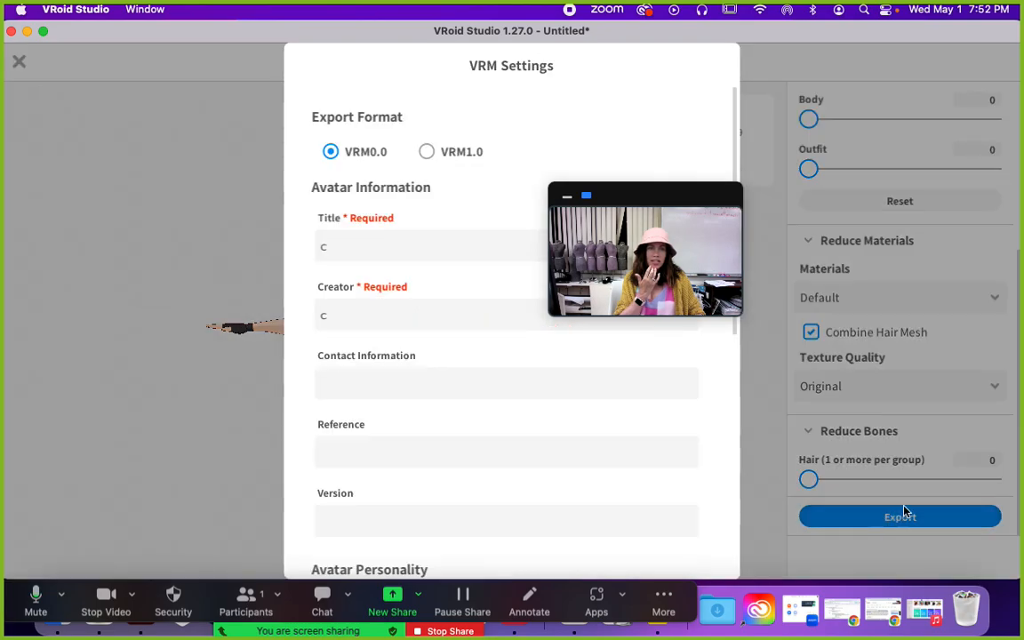
Fill in the avatar information with the title Kai and the creator's name
drag(594, 188, 835, 241)
click(347, 246)
text(Kai)
click(369, 322)
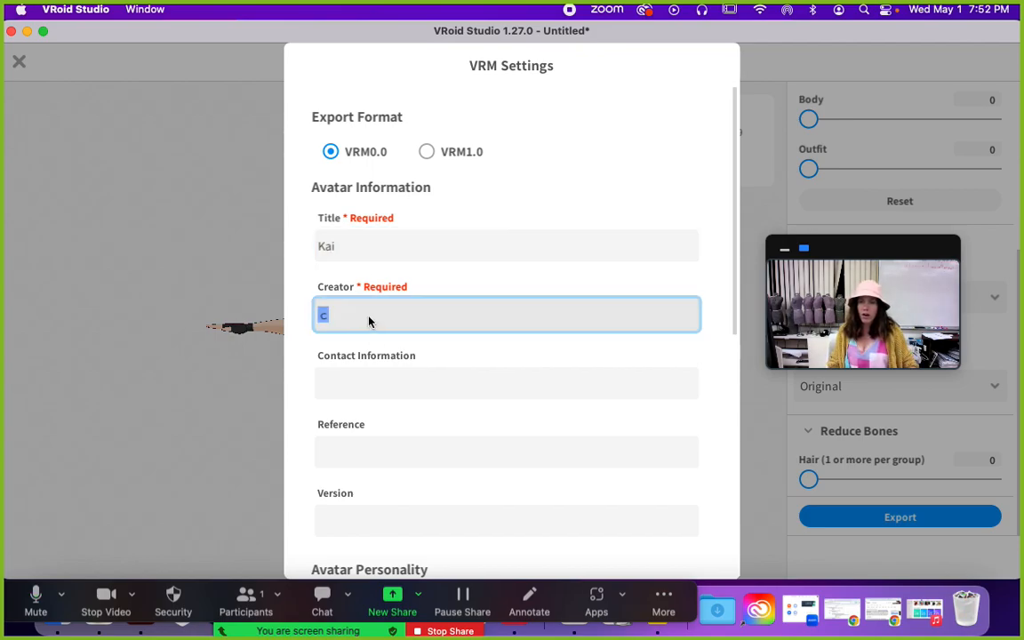
text(Professor Benson)
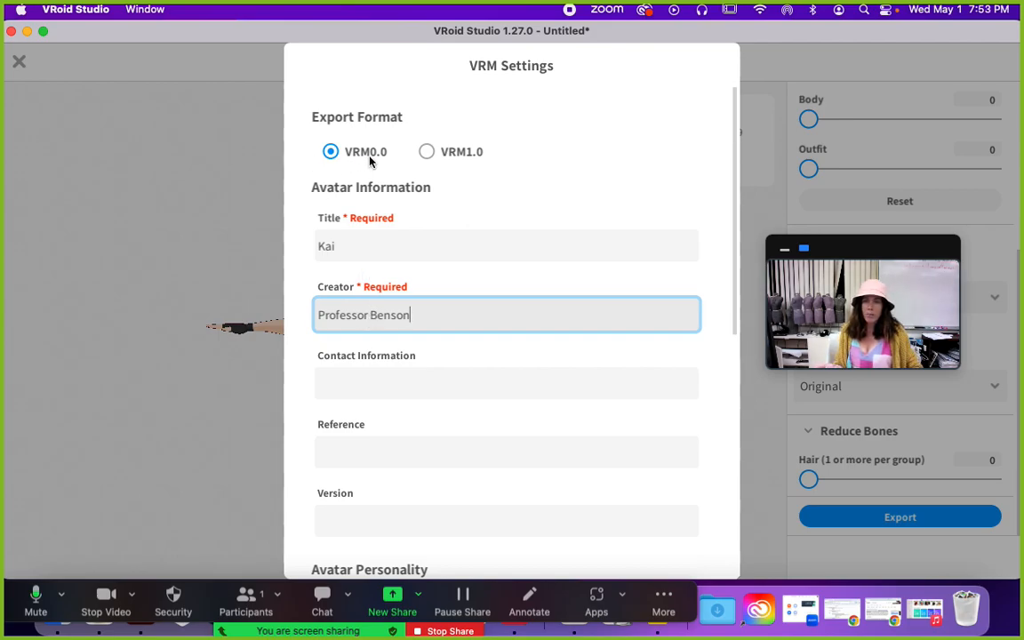
Export the avatar as Kai.vrm to the Documents folder and leave the VRM export
scroll(509, 410, down, 10)
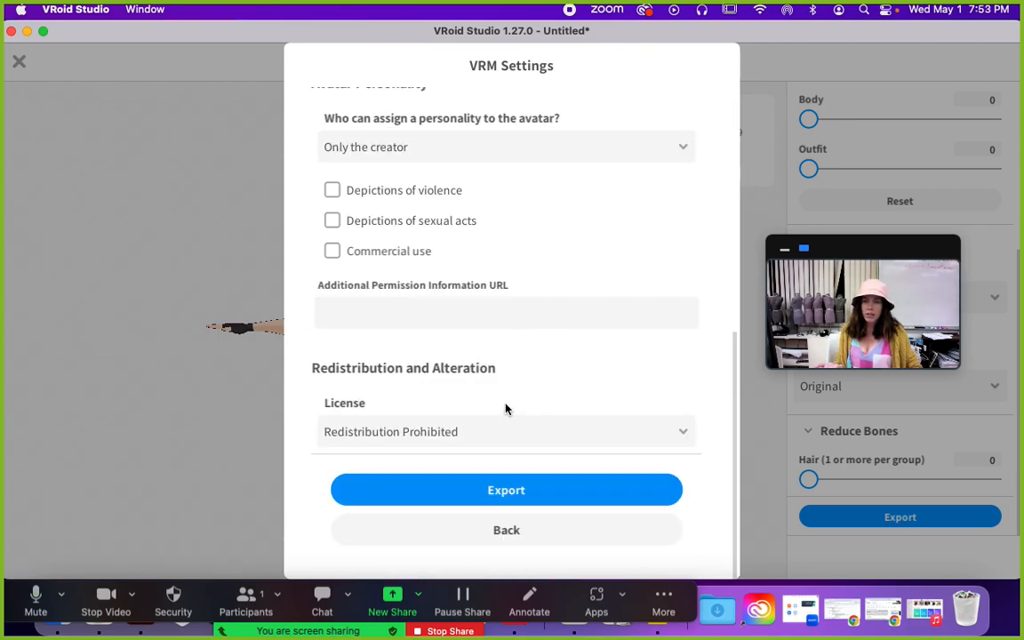
click(527, 489)
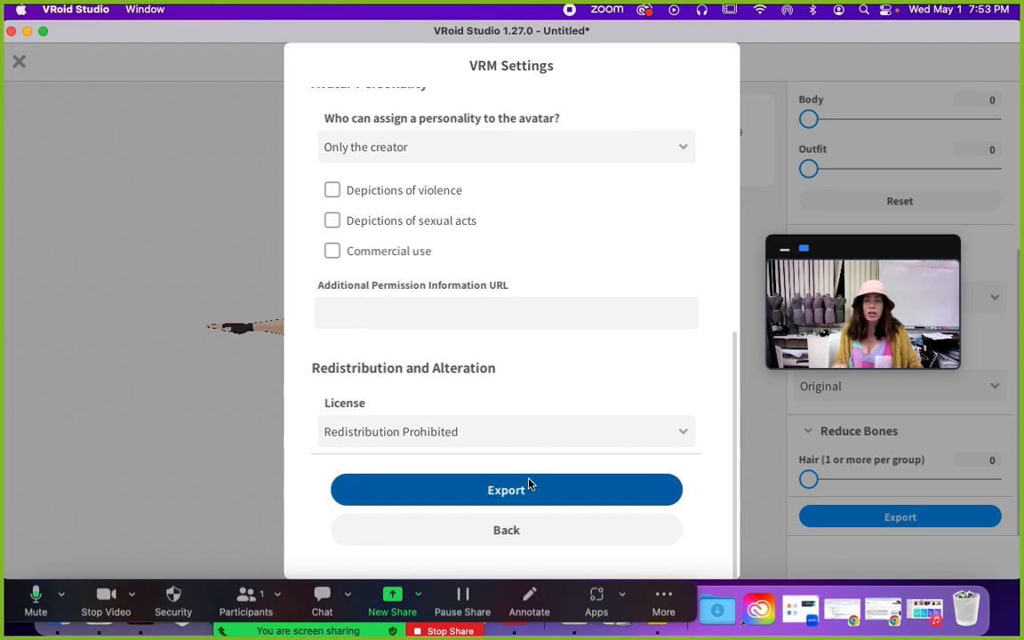
click(525, 498)
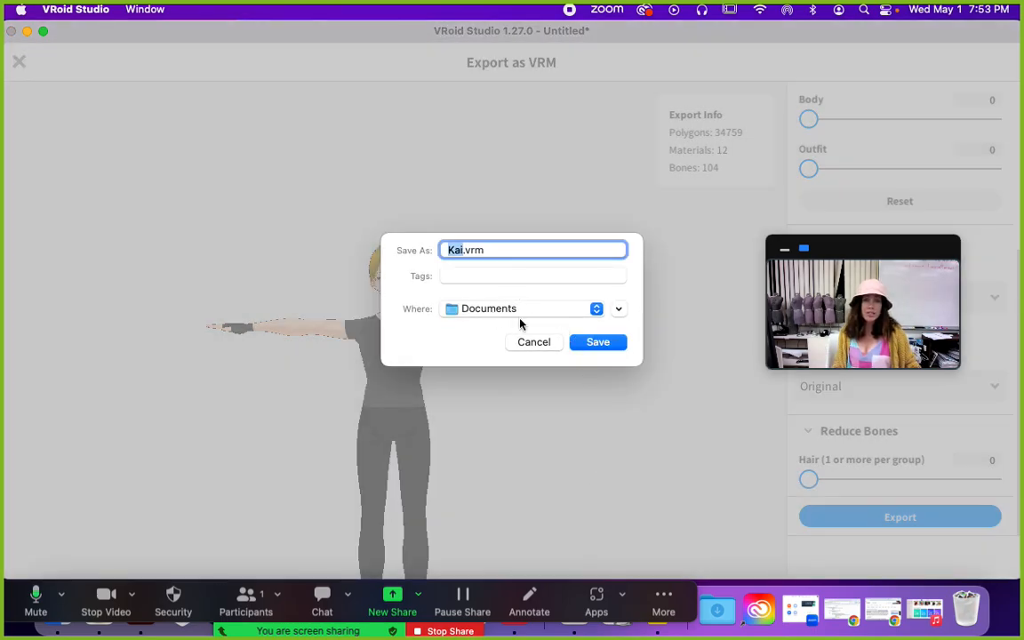
click(597, 346)
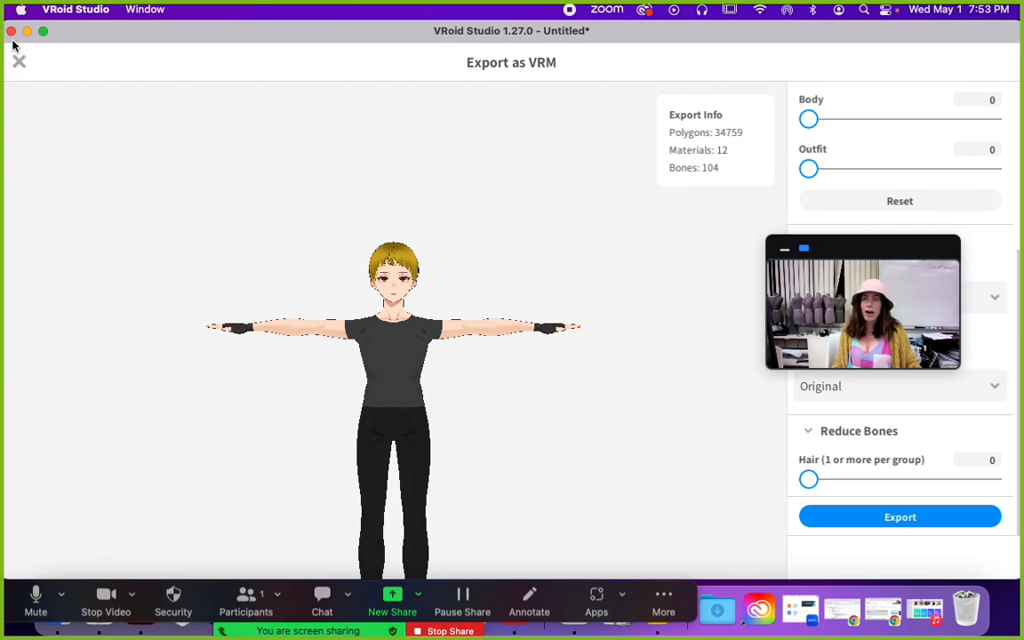
key(Escape)
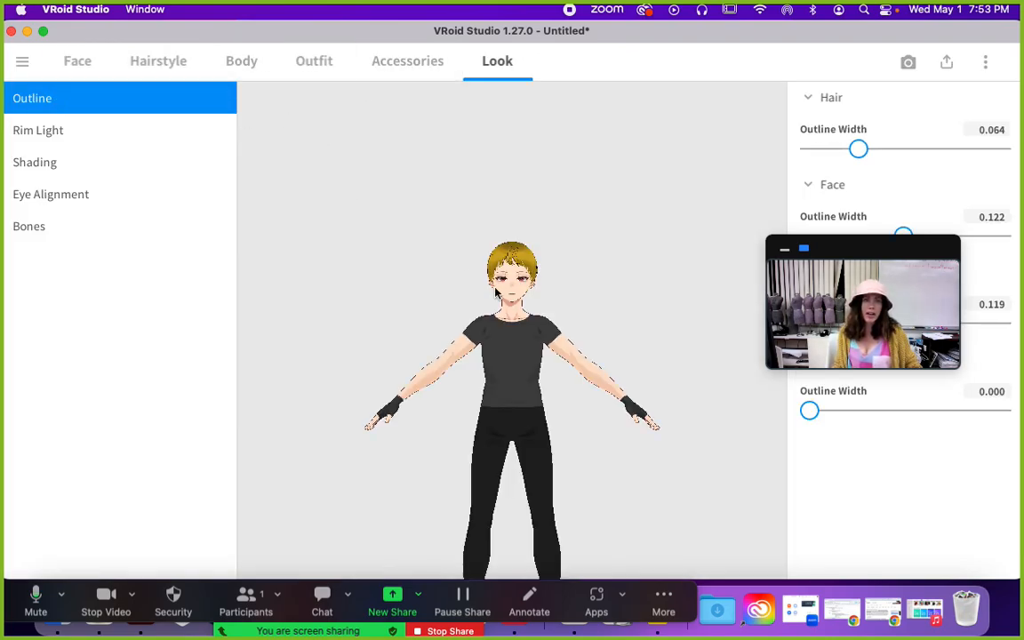
Close VRoid Studio, saving the edited model as Kaimodel.vroid in the Documents folder
click(10, 31)
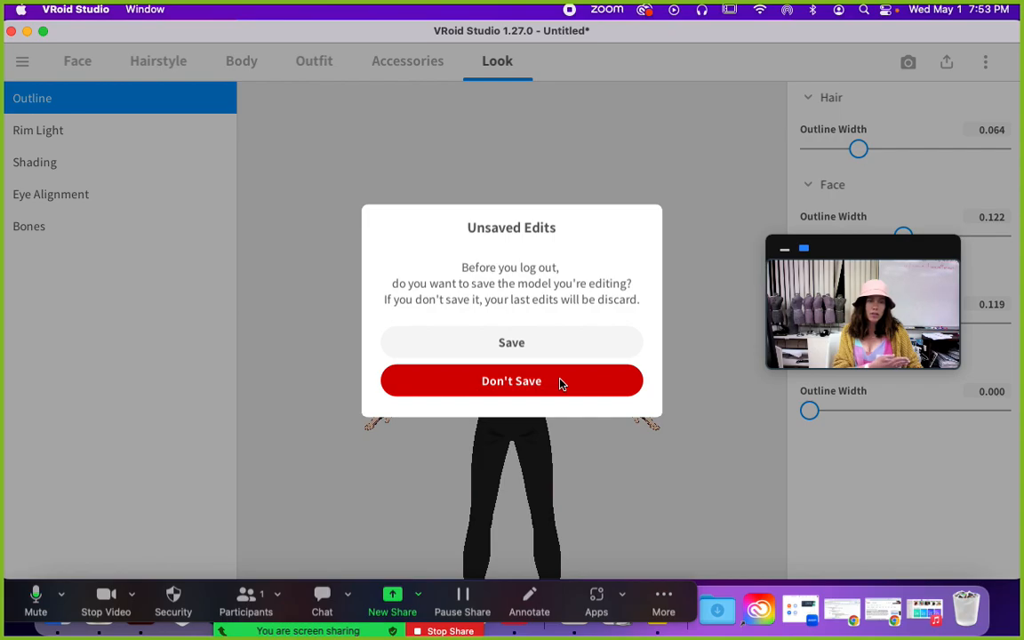
click(515, 342)
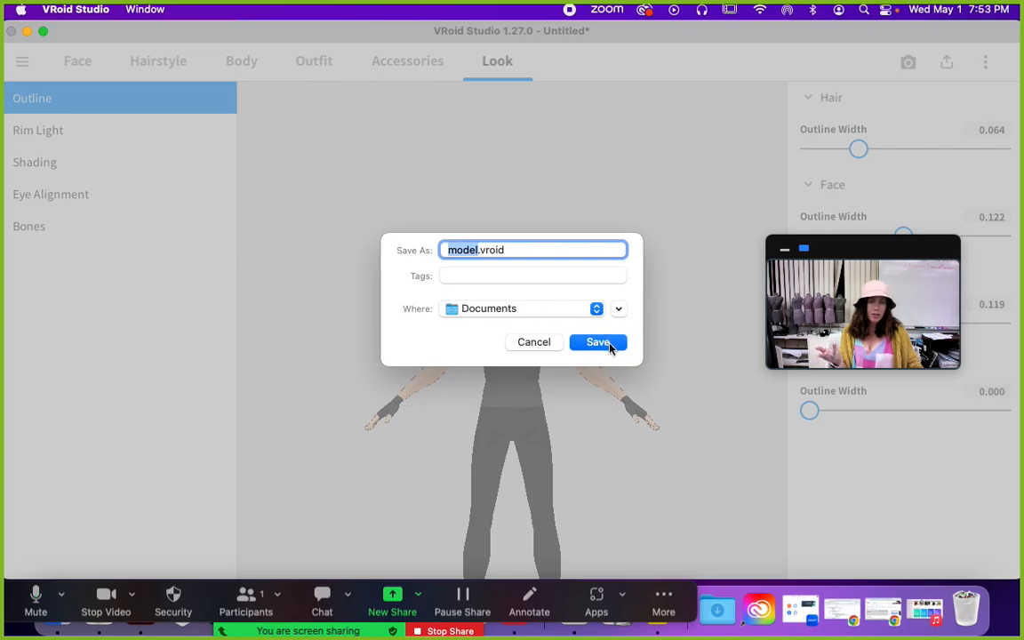
click(449, 249)
text(Kai)
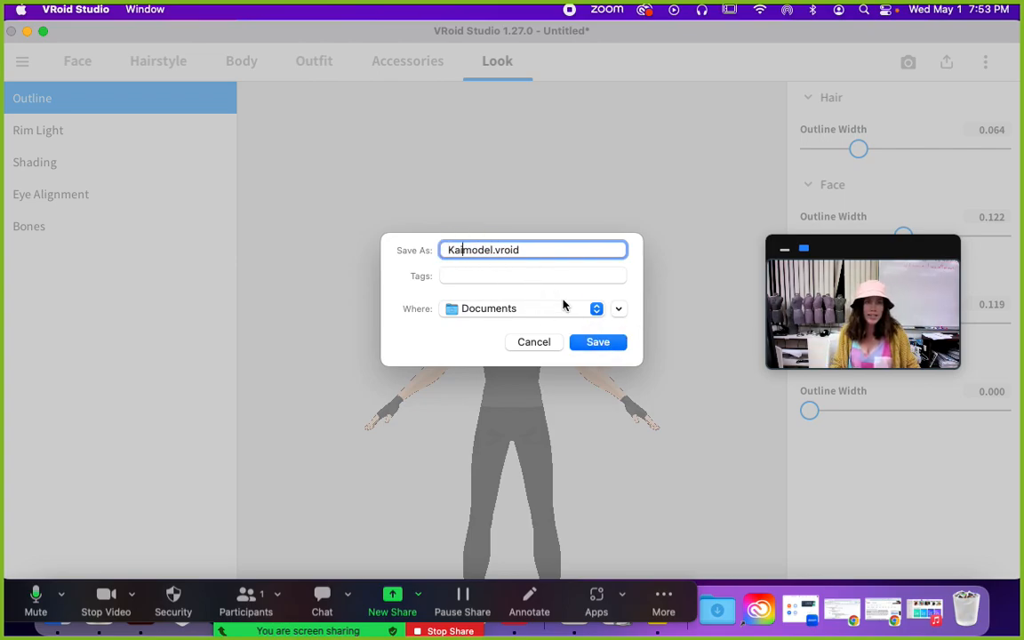
click(596, 344)
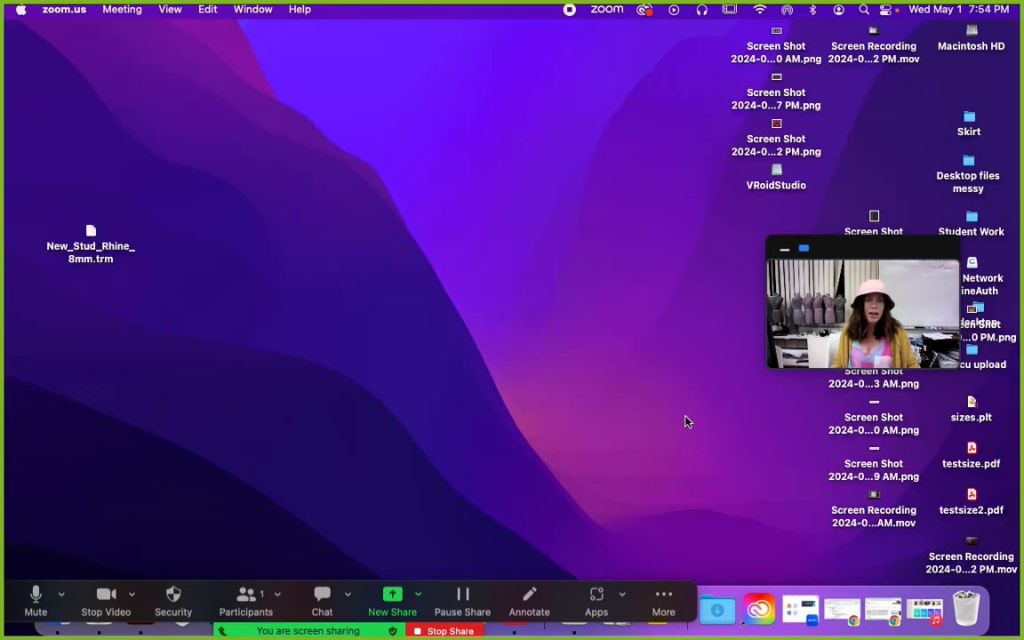